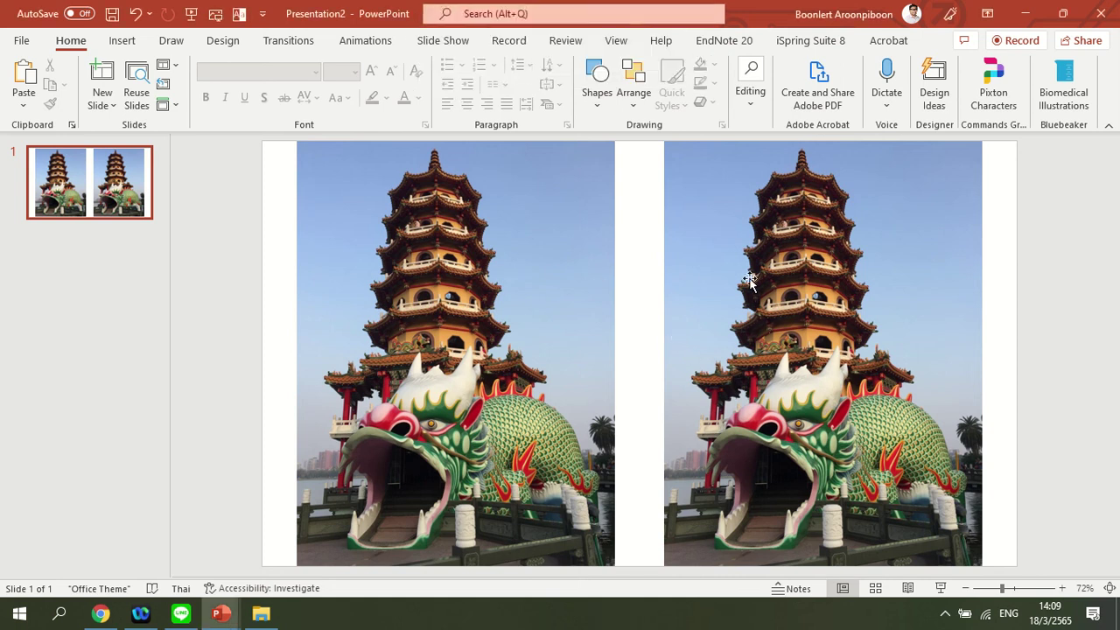
Select the right-hand pagoda-and-dragon photo and show its Picture Format tools
{"action": "left_click", "coordinate": [842, 315]}
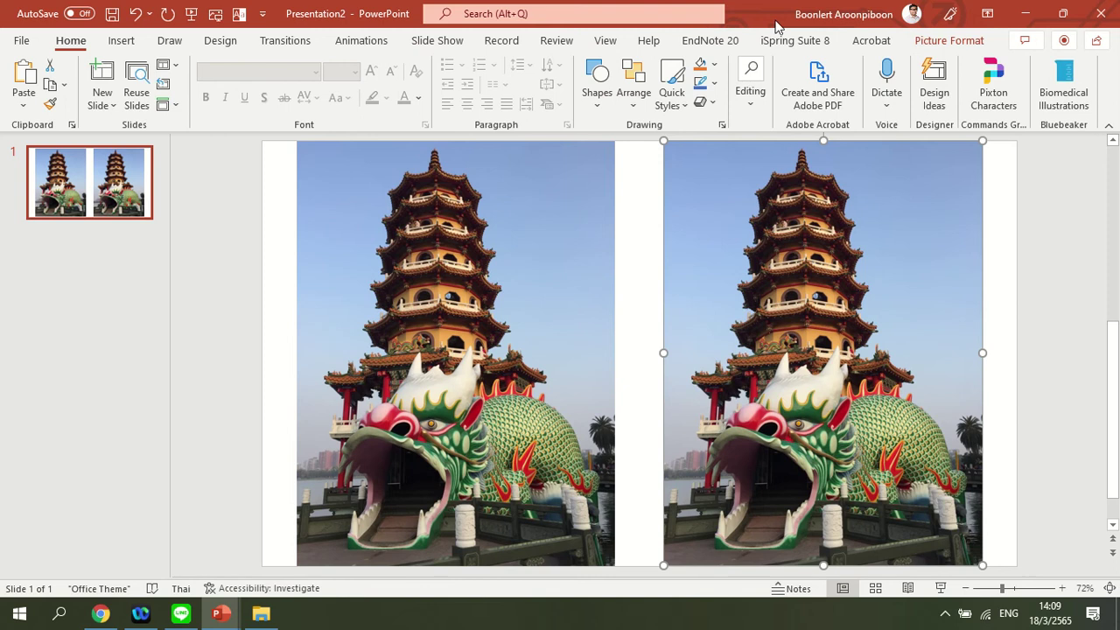
{"action": "left_click", "coordinate": [950, 41]}
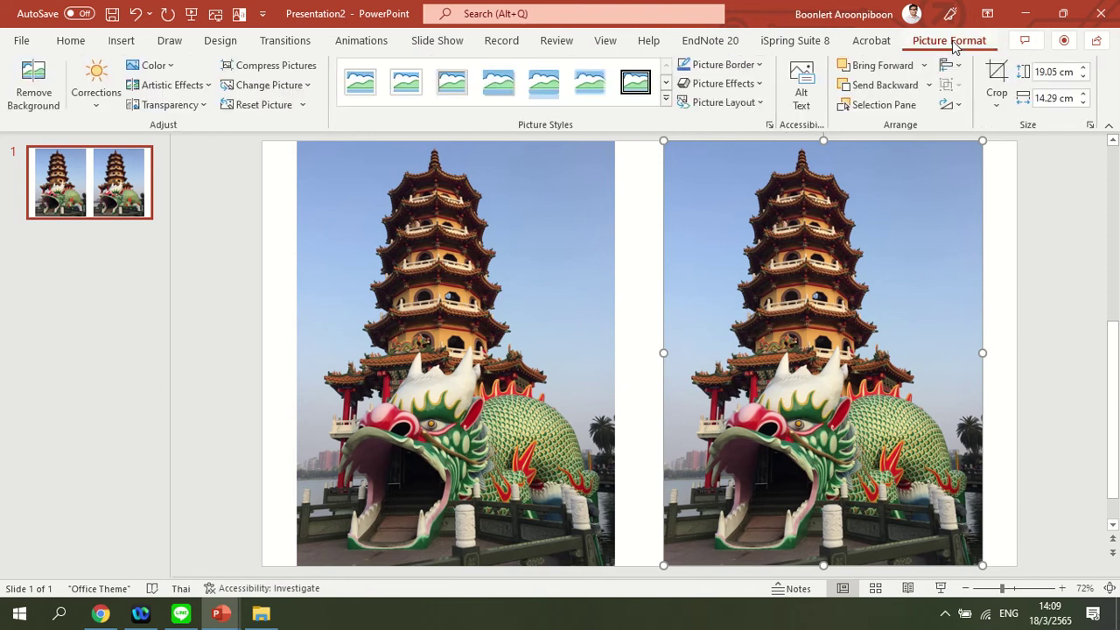
Begin Remove Background on the right photo and mark the pagoda's spire tip to keep
{"action": "left_click", "coordinate": [35, 85]}
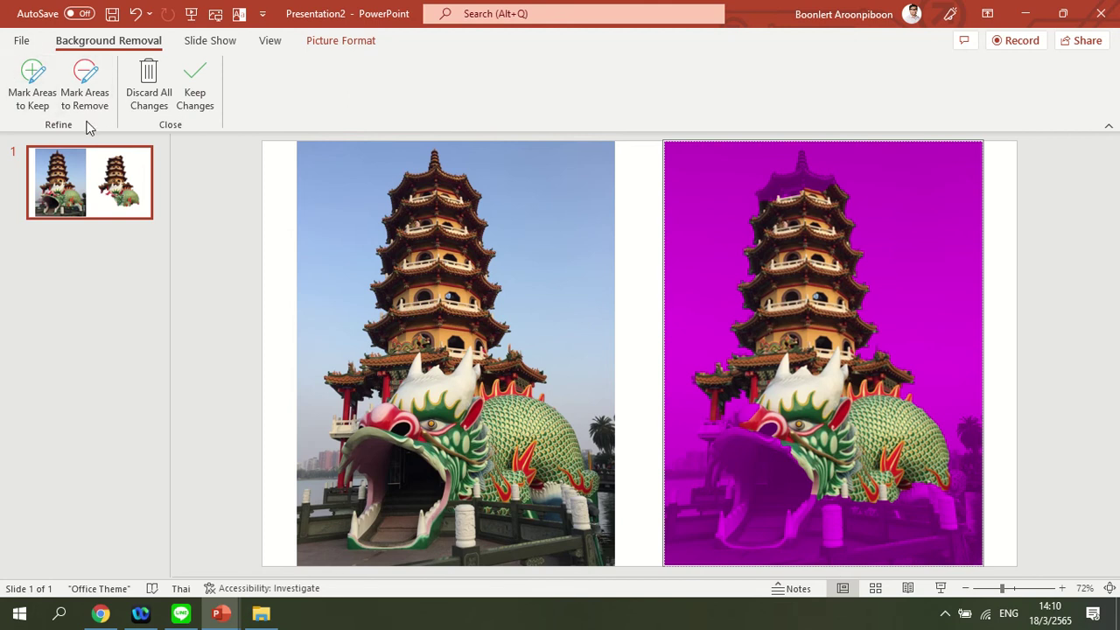
{"action": "left_click", "coordinate": [33, 82]}
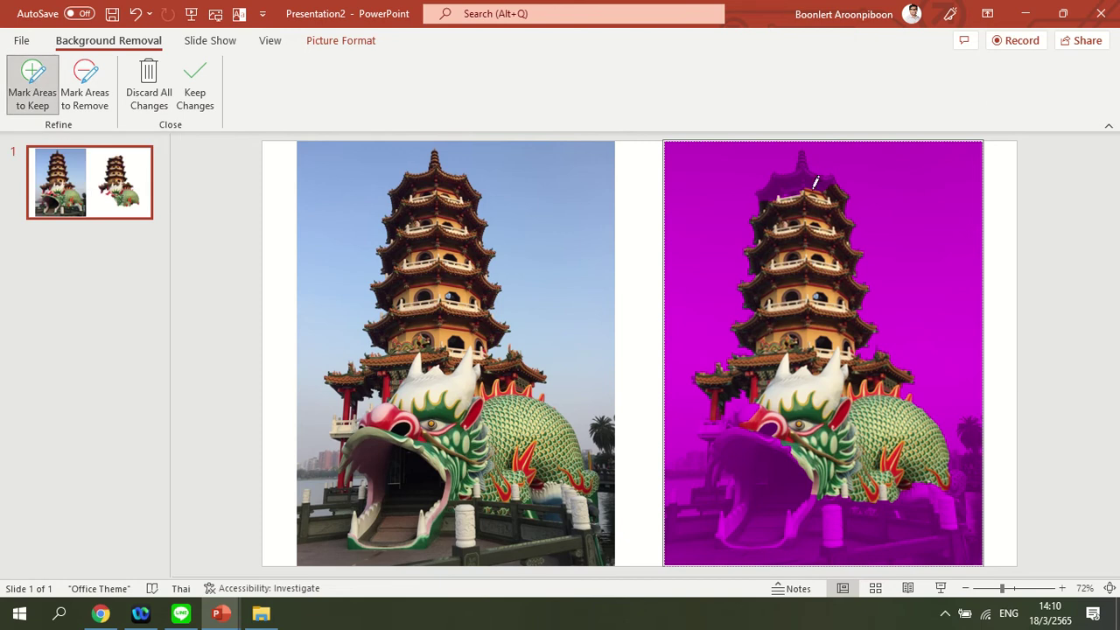
{"action": "mouse_move", "coordinate": [759, 200]}
{"action": "left_mouse_down"}
{"action": "mouse_move", "coordinate": [804, 134]}
{"action": "mouse_move", "coordinate": [760, 198]}
{"action": "left_mouse_up"}
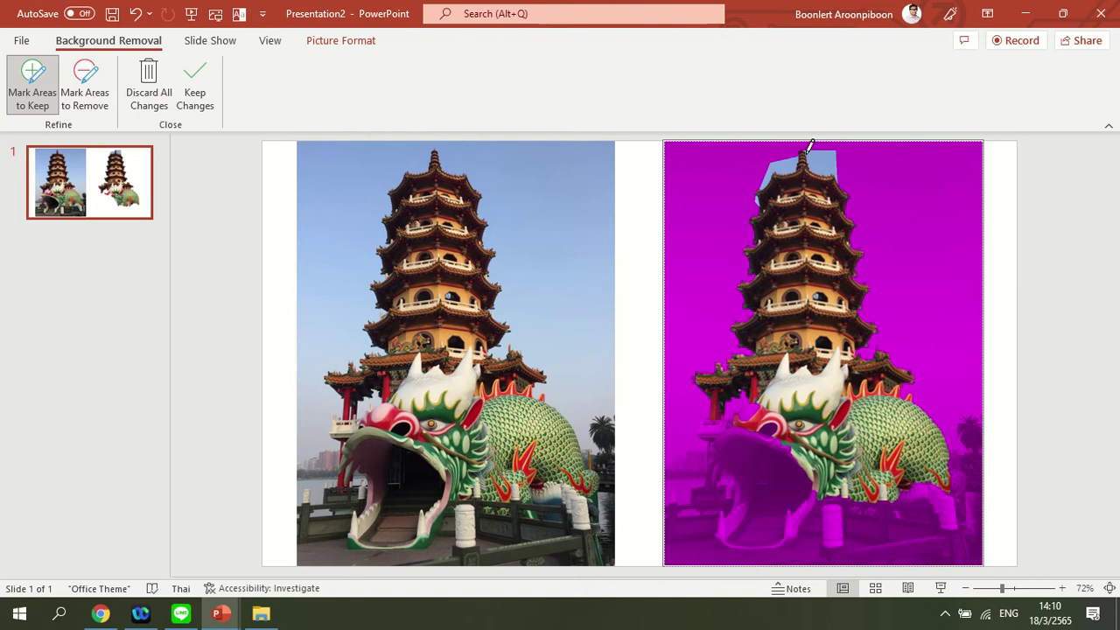
{"action": "mouse_move", "coordinate": [807, 136]}
{"action": "left_mouse_down"}
{"action": "mouse_move", "coordinate": [793, 153]}
{"action": "mouse_move", "coordinate": [793, 140]}
{"action": "left_mouse_up"}
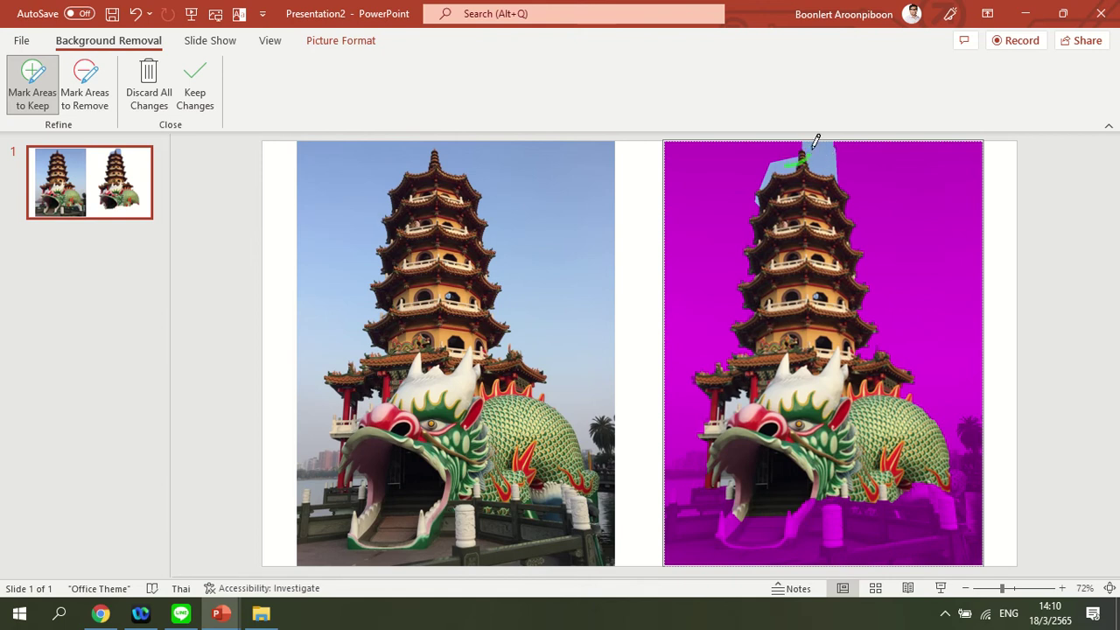
{"action": "left_click_drag", "start_coordinate": [810, 142], "coordinate": [798, 157]}
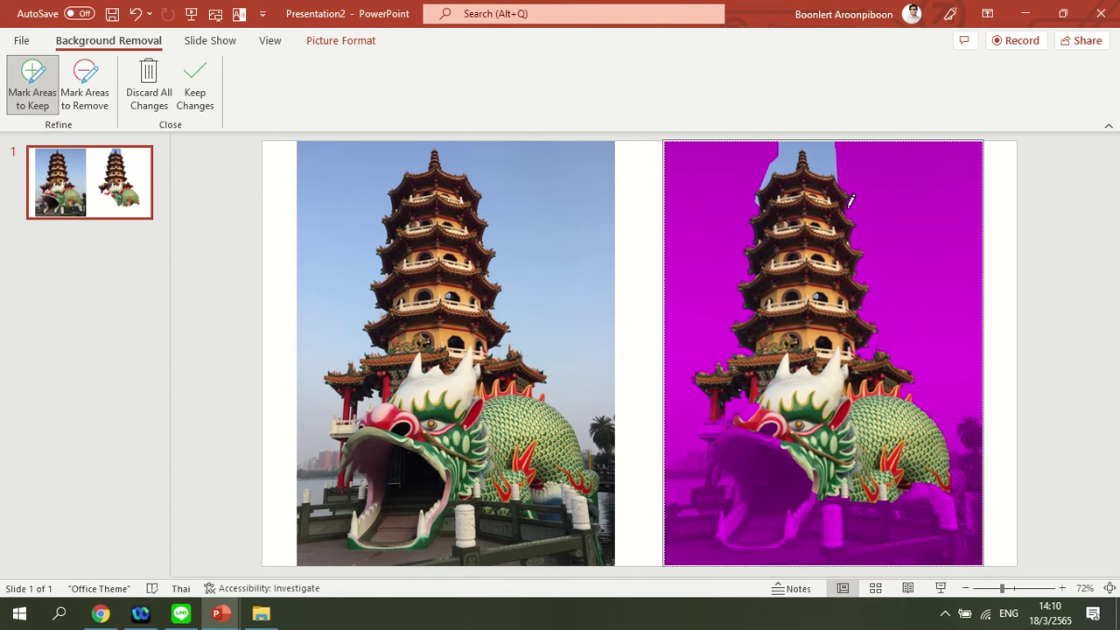
Mark the sky fragments around and left of the spire top for removal
{"action": "left_click", "coordinate": [90, 81]}
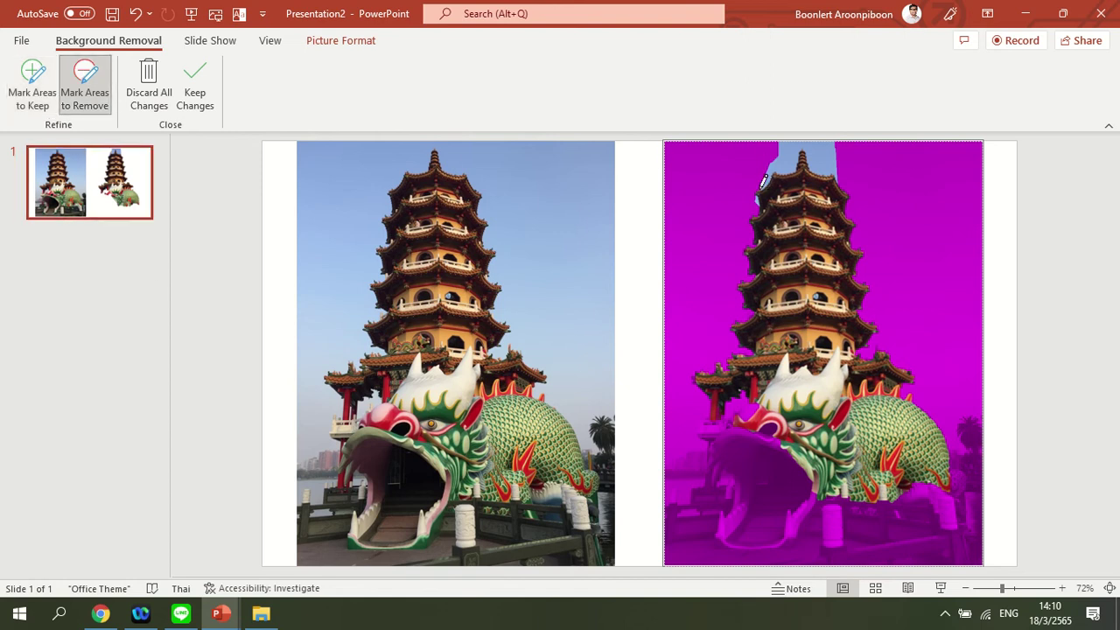
{"action": "mouse_move", "coordinate": [764, 181]}
{"action": "left_mouse_down"}
{"action": "mouse_move", "coordinate": [804, 142]}
{"action": "mouse_move", "coordinate": [845, 131]}
{"action": "left_mouse_up"}
{"action": "mouse_move", "coordinate": [845, 131]}
{"action": "left_mouse_down"}
{"action": "mouse_move", "coordinate": [767, 179]}
{"action": "mouse_move", "coordinate": [798, 173]}
{"action": "left_mouse_up"}
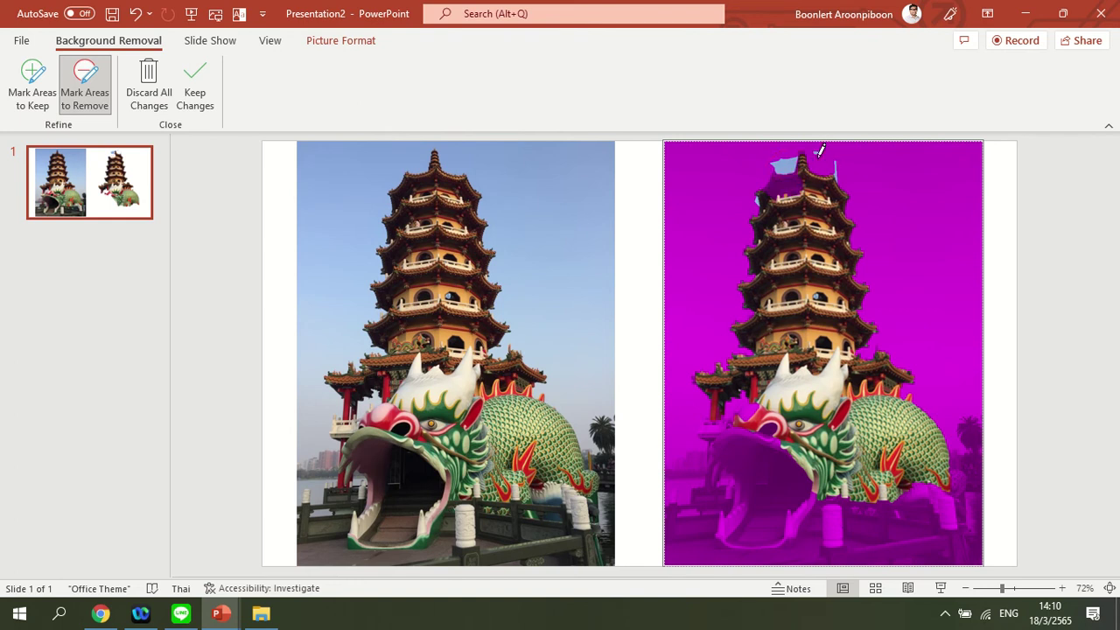
{"action": "left_click_drag", "start_coordinate": [816, 148], "coordinate": [843, 178]}
{"action": "mouse_move", "coordinate": [790, 162]}
{"action": "left_mouse_down"}
{"action": "mouse_move", "coordinate": [775, 163]}
{"action": "mouse_move", "coordinate": [828, 144]}
{"action": "mouse_move", "coordinate": [840, 179]}
{"action": "left_mouse_up"}
{"action": "left_click_drag", "start_coordinate": [757, 199], "coordinate": [741, 179]}
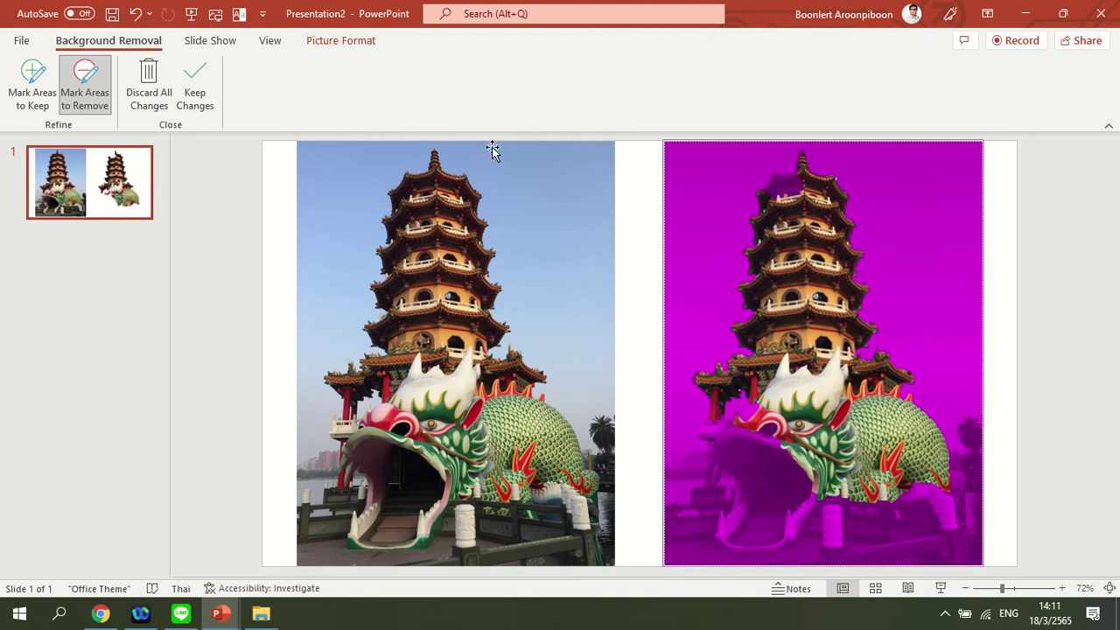
Restore the pagoda's spire top as a kept area, then return to removal marking
{"action": "left_click", "coordinate": [35, 83]}
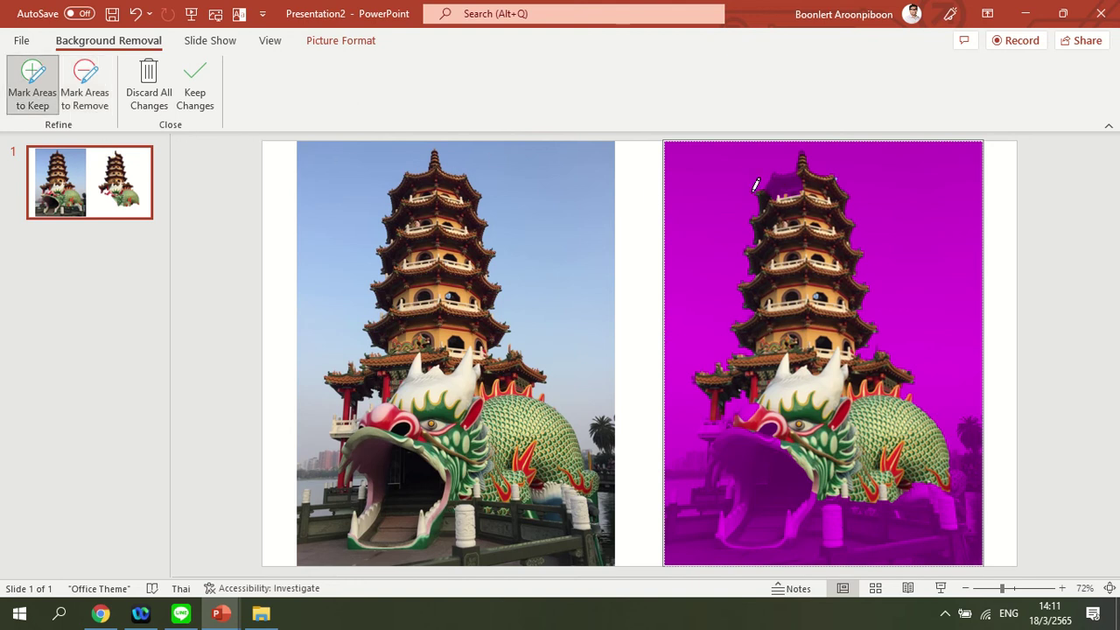
{"action": "left_click_drag", "start_coordinate": [765, 182], "coordinate": [766, 181]}
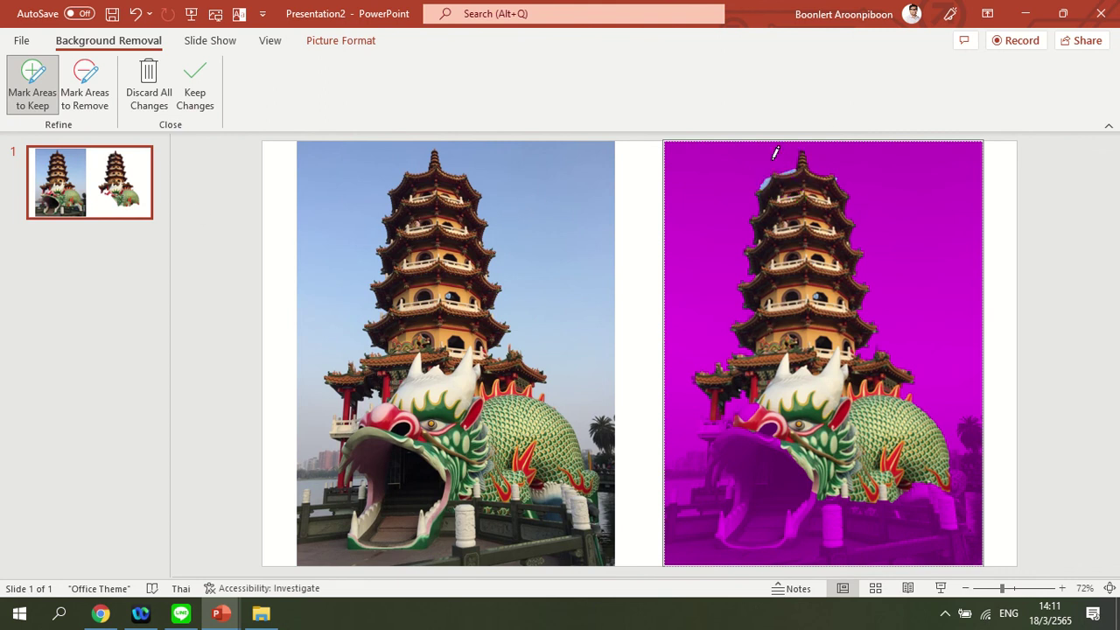
{"action": "left_click", "coordinate": [81, 91]}
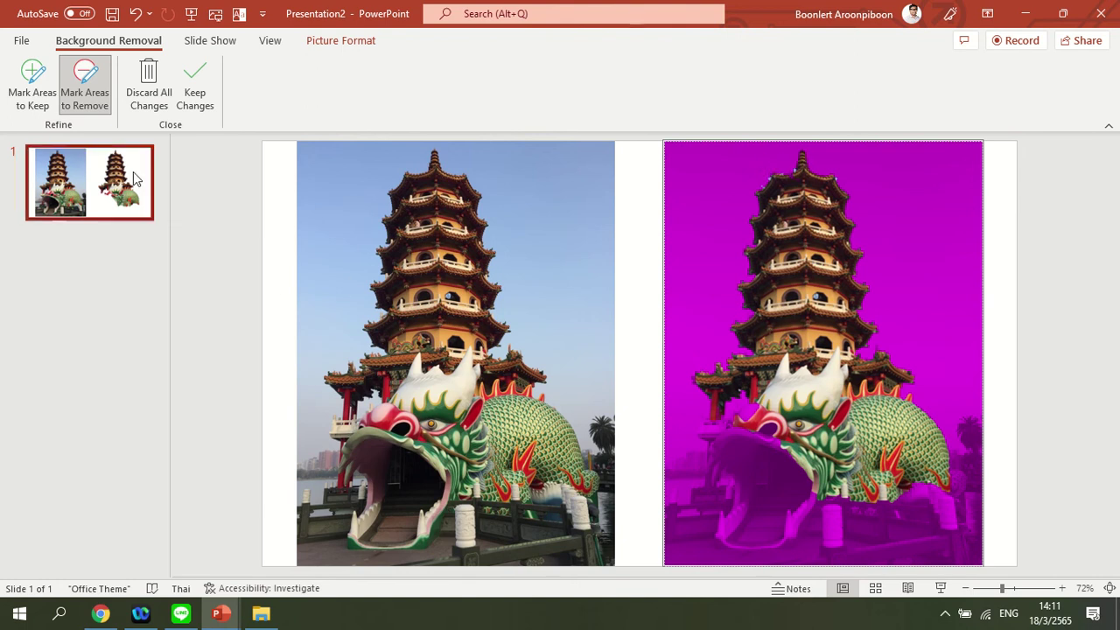
Keep the dragon's left side down to its neck and its tail tip
{"action": "left_click", "coordinate": [30, 85]}
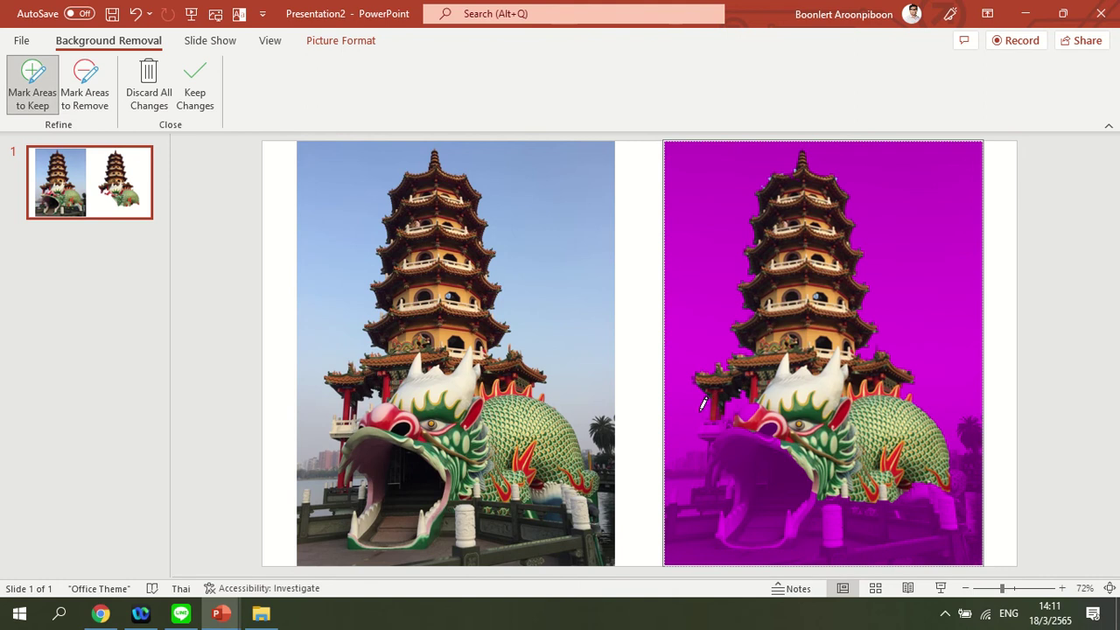
{"action": "mouse_move", "coordinate": [704, 407]}
{"action": "left_mouse_down"}
{"action": "mouse_move", "coordinate": [829, 488]}
{"action": "mouse_move", "coordinate": [702, 469]}
{"action": "mouse_move", "coordinate": [704, 406]}
{"action": "left_mouse_up"}
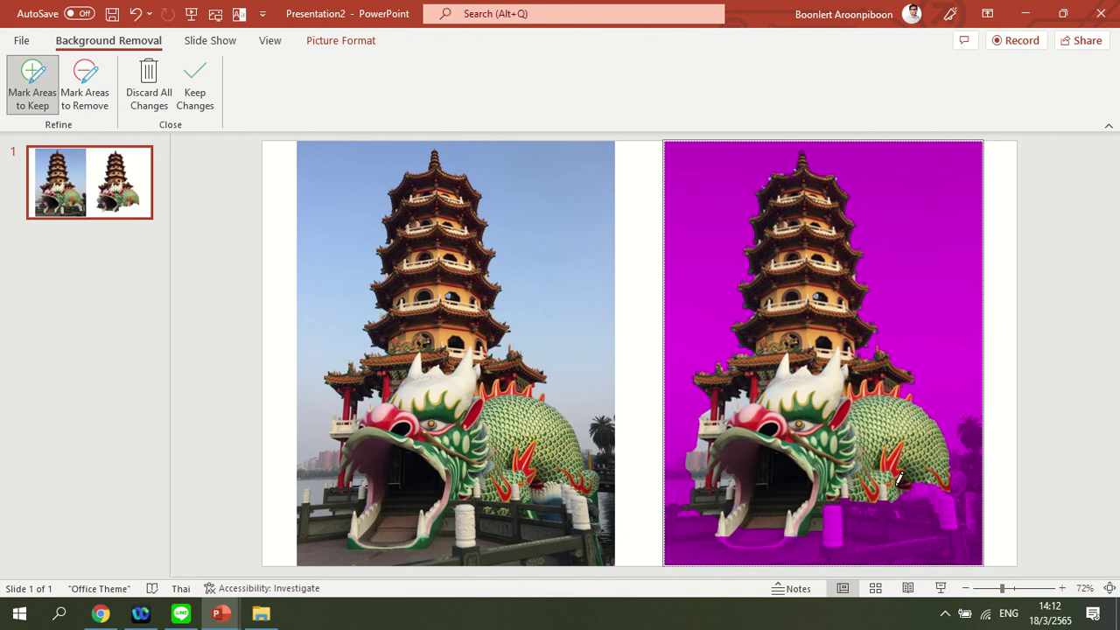
{"action": "left_click_drag", "start_coordinate": [950, 460], "coordinate": [937, 479]}
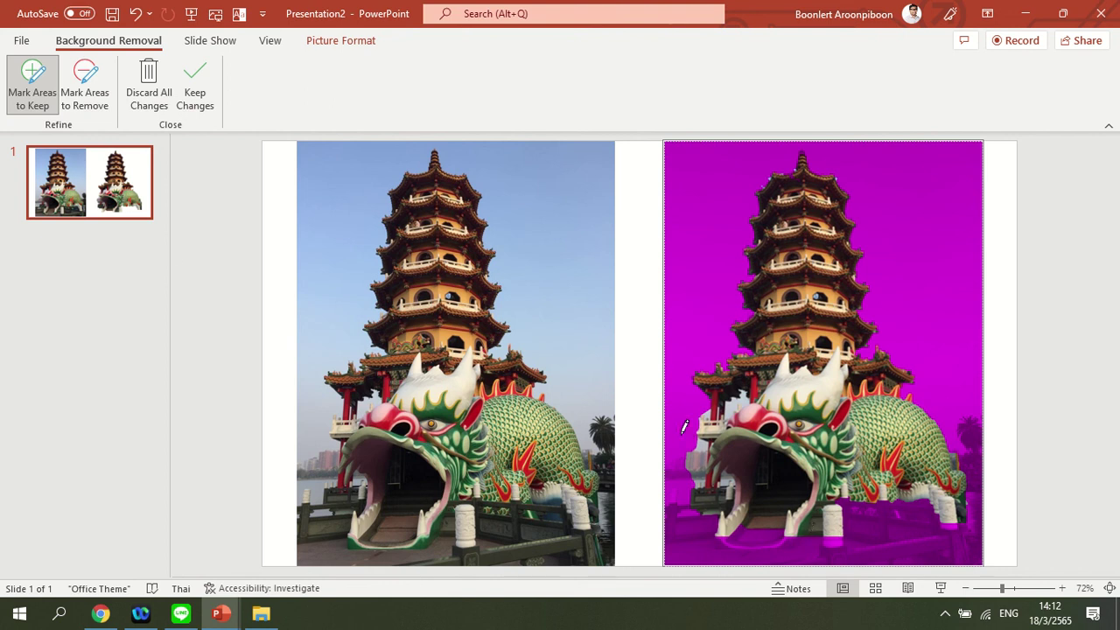
Mark the background around the dragon's lower jaw and lower-left tooth for removal
{"action": "left_click", "coordinate": [72, 86]}
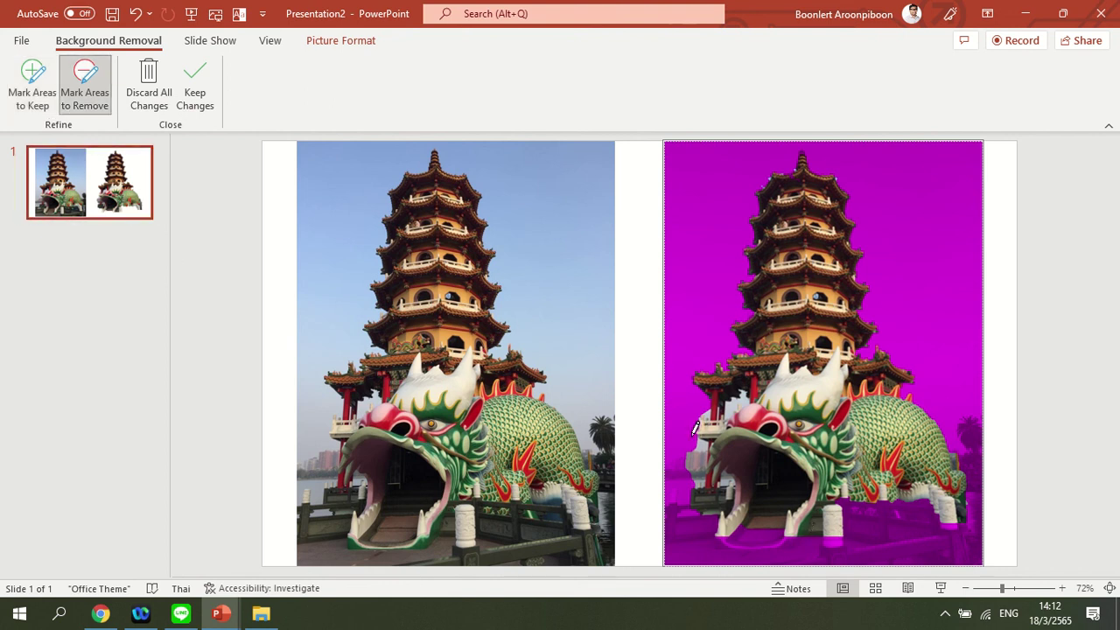
{"action": "left_click_drag", "start_coordinate": [703, 428], "coordinate": [709, 453]}
{"action": "left_click_drag", "start_coordinate": [734, 497], "coordinate": [700, 432]}
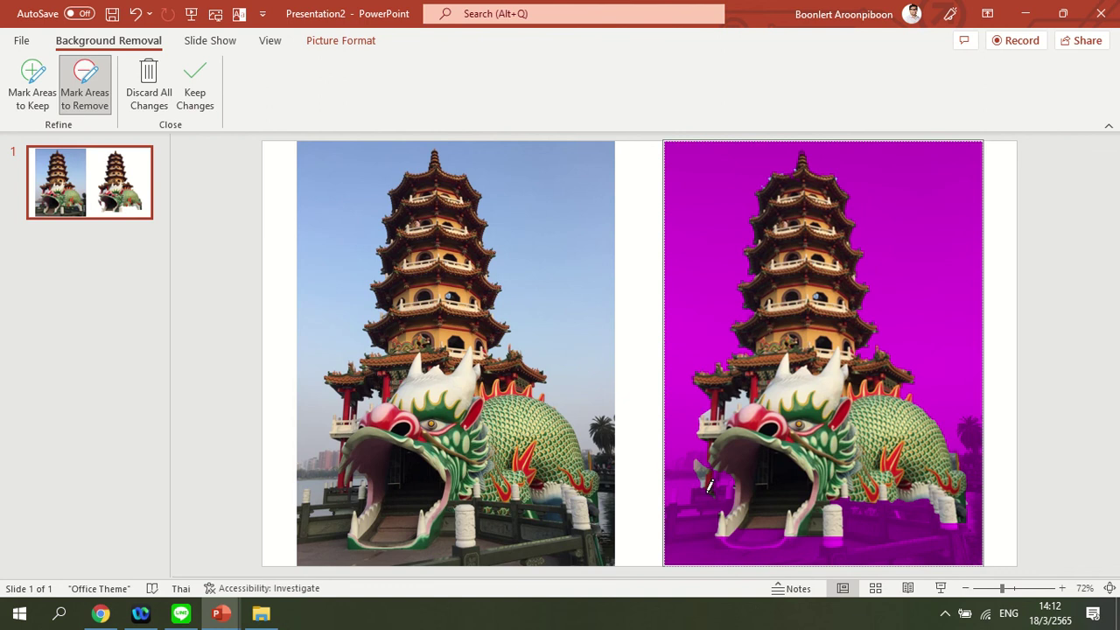
{"action": "left_click_drag", "start_coordinate": [711, 486], "coordinate": [710, 484]}
{"action": "left_click_drag", "start_coordinate": [700, 452], "coordinate": [702, 462]}
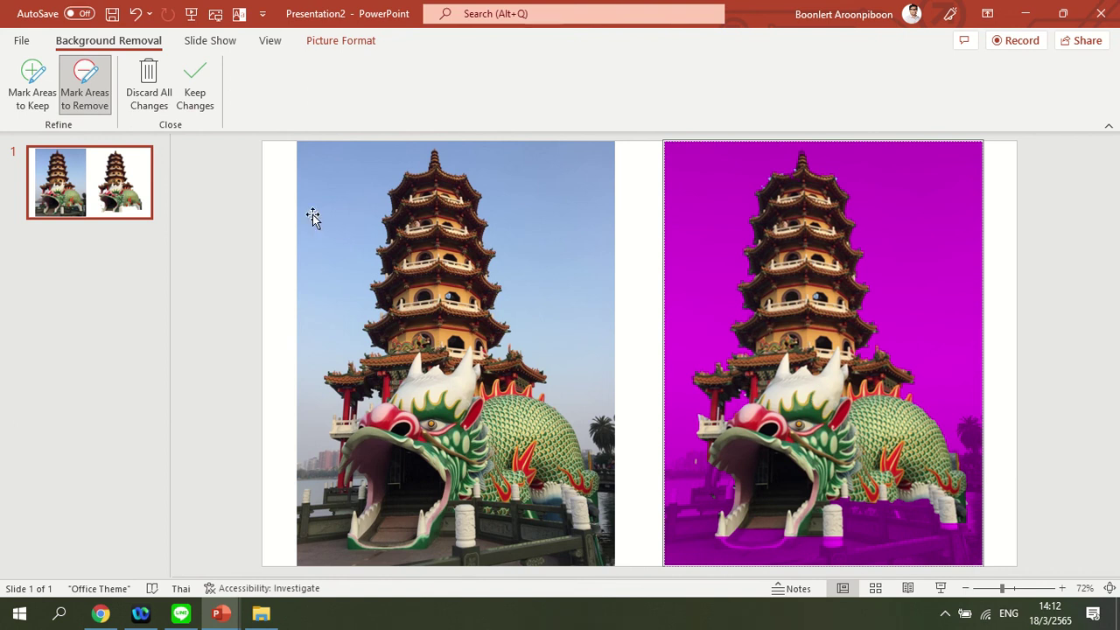
Keep the background-removal changes so the right photo shows only the pagoda and dragon
{"action": "left_click", "coordinate": [195, 83]}
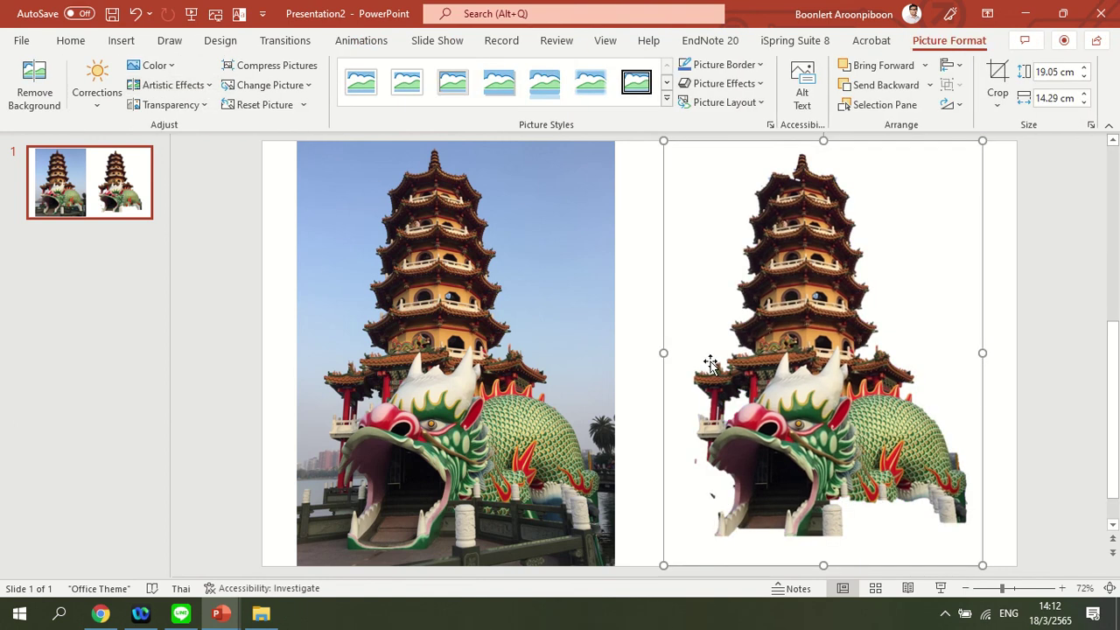